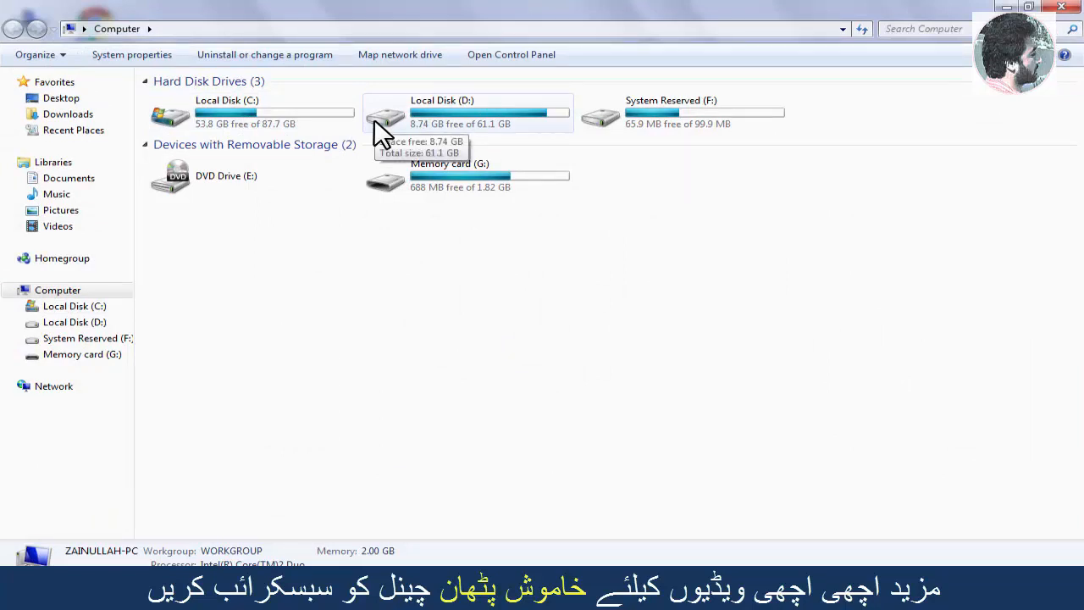
# Step: Browse the contents of Memory card (G:), Local Disk (D:) and Local Disk (C:), and close the file window
pyautogui.doubleClick(471, 179)
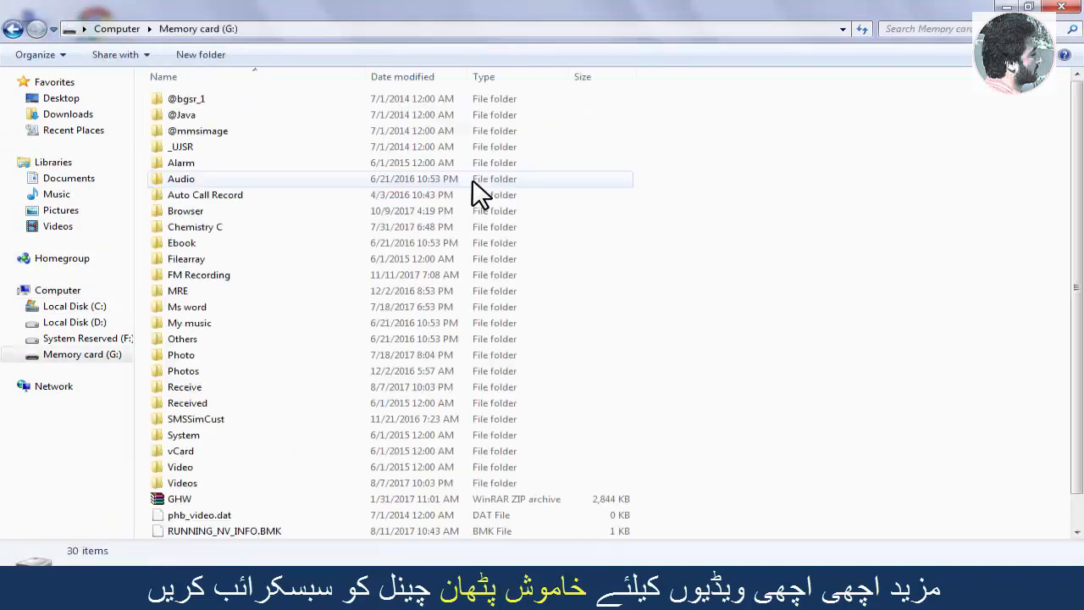
pyautogui.click(13, 42)
pyautogui.doubleClick(426, 107)
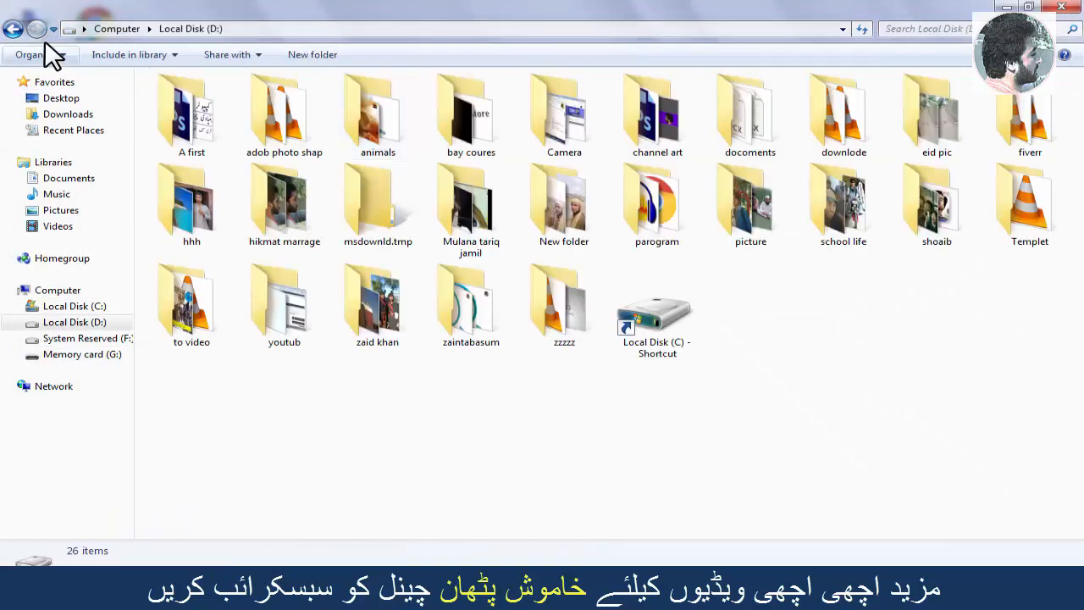
pyautogui.click(17, 35)
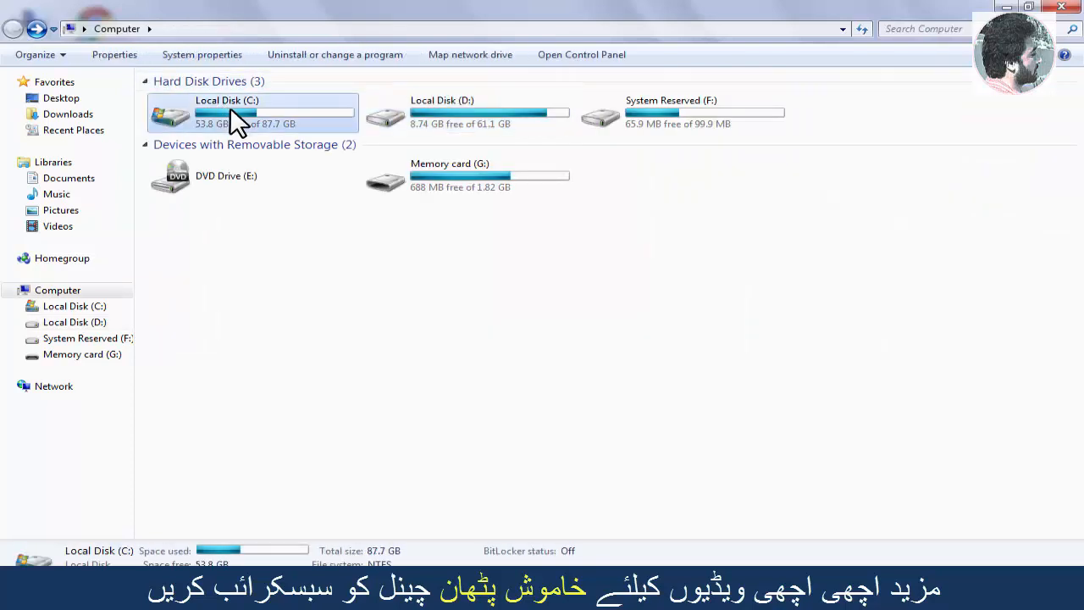
pyautogui.doubleClick(235, 118)
pyautogui.click(11, 29)
pyautogui.click(1068, 8)
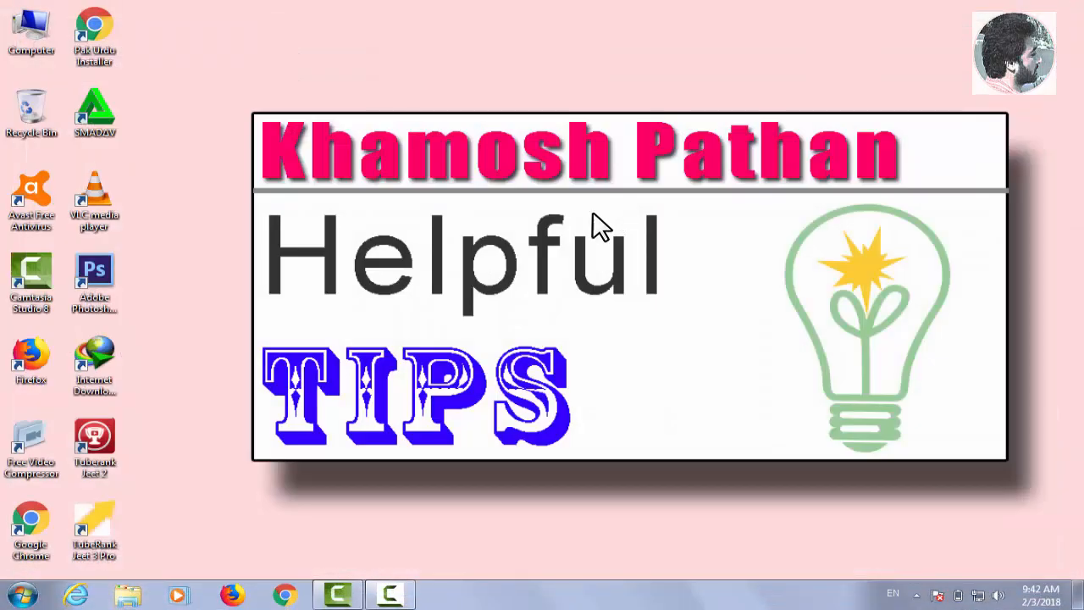
# Step: Open the BitLocker Drive Encryption settings in Control Panel and turn on BitLocker for Memory card (G:)
pyautogui.click(22, 595)
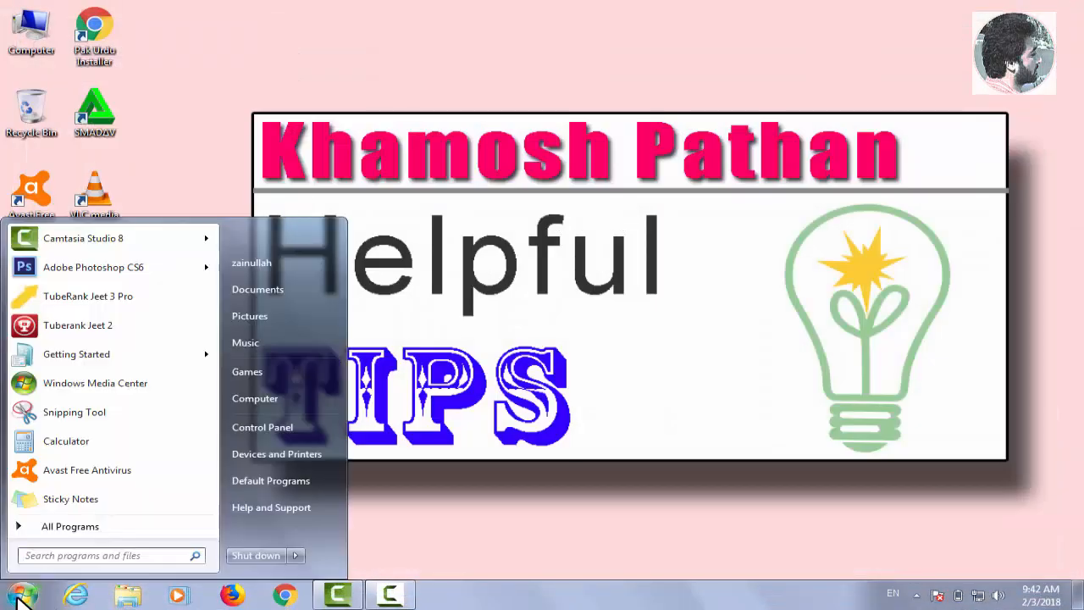
pyautogui.click(271, 426)
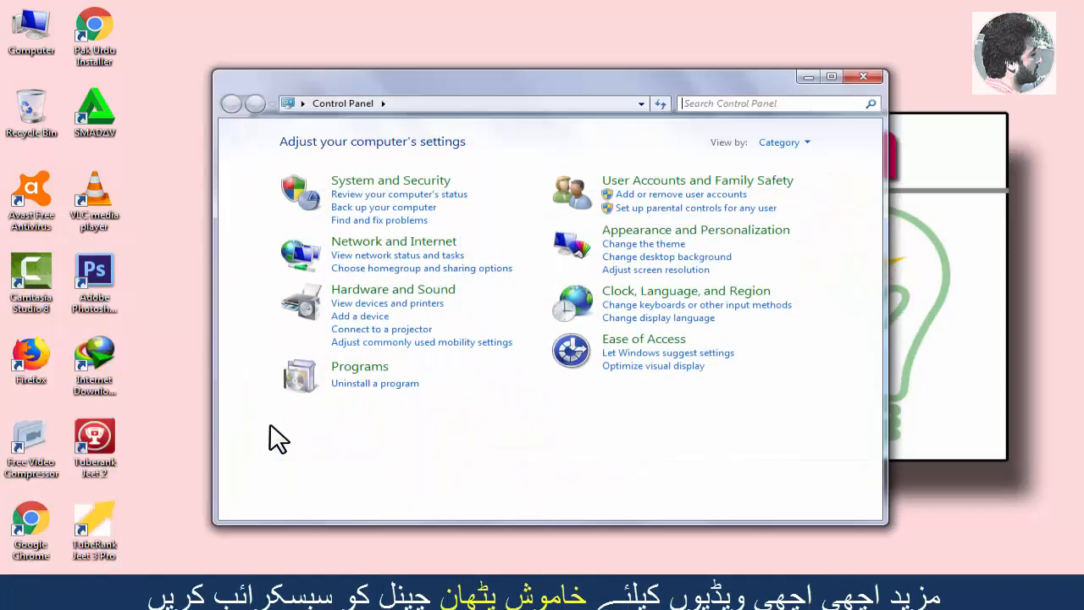
pyautogui.click(385, 182)
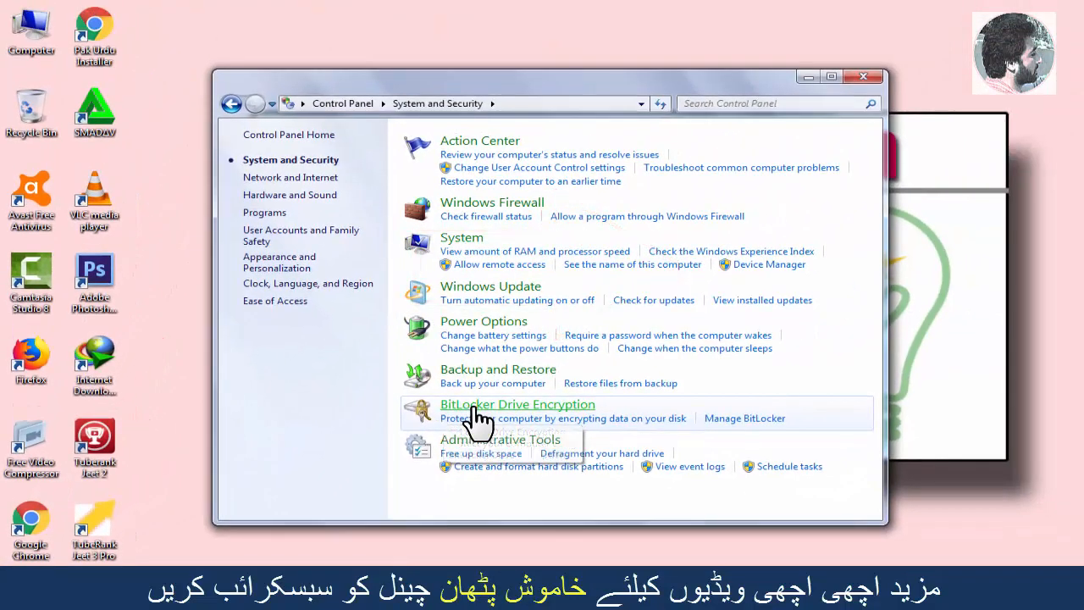
pyautogui.click(477, 409)
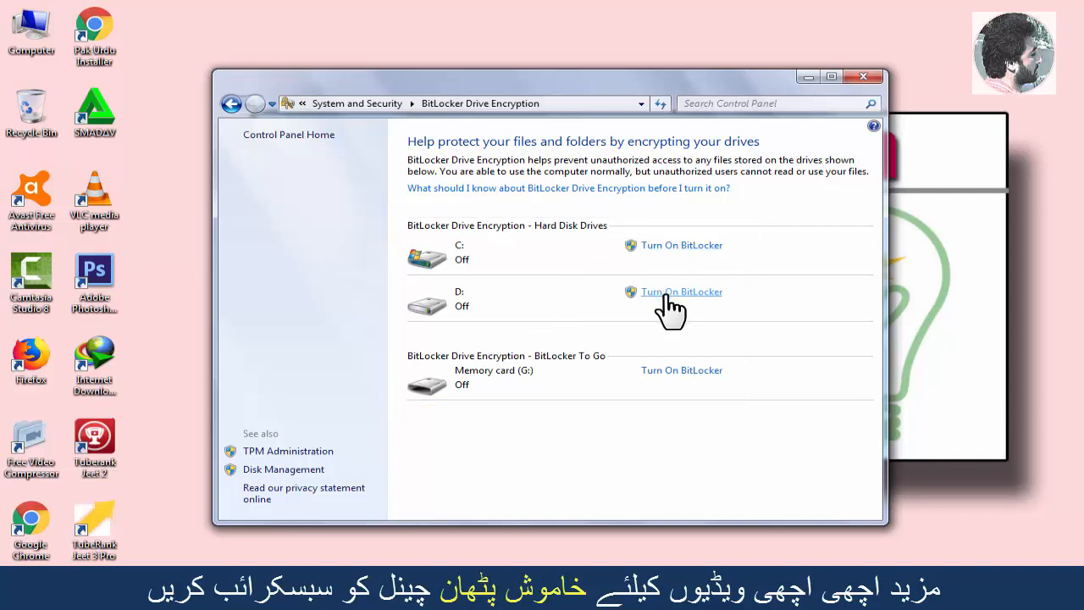
pyautogui.click(669, 371)
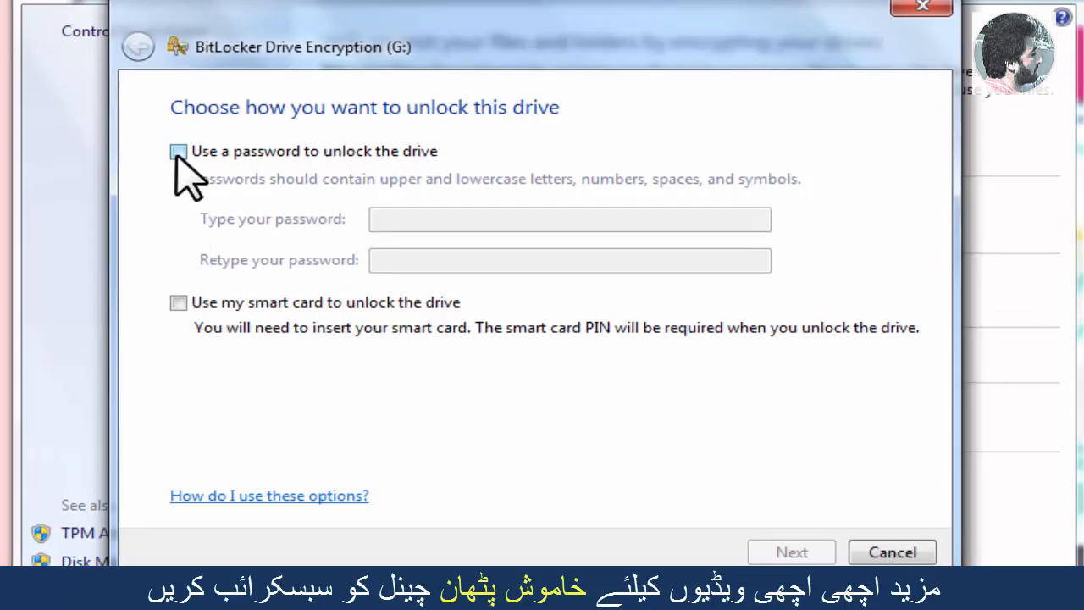
# Step: Choose to unlock the drive with a password, enter and confirm the drive password, and continue
pyautogui.click(317, 211)
pyautogui.click(428, 221)
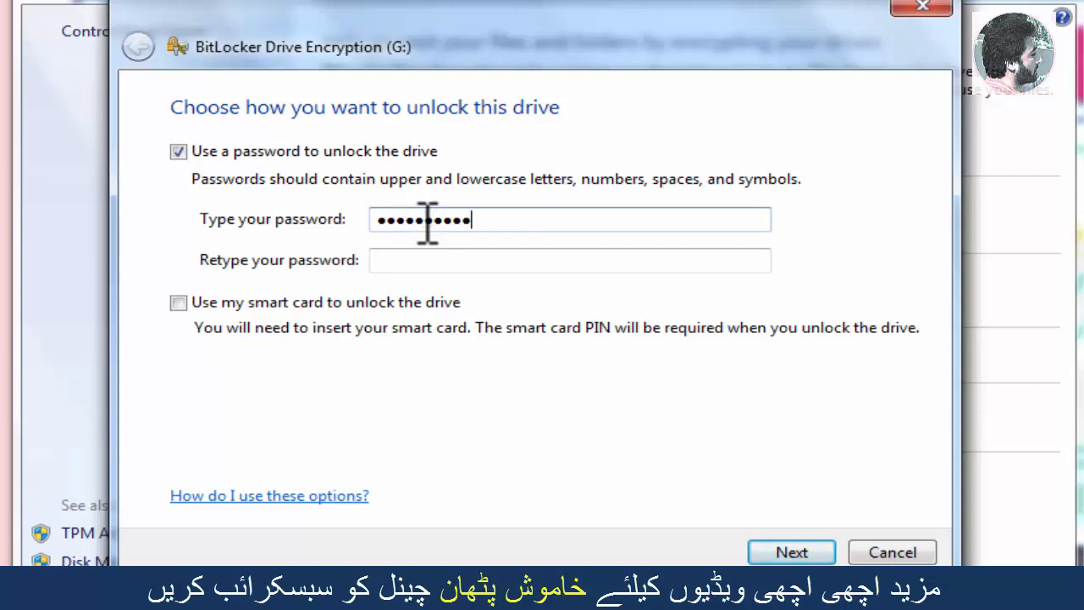
pyautogui.click(388, 261)
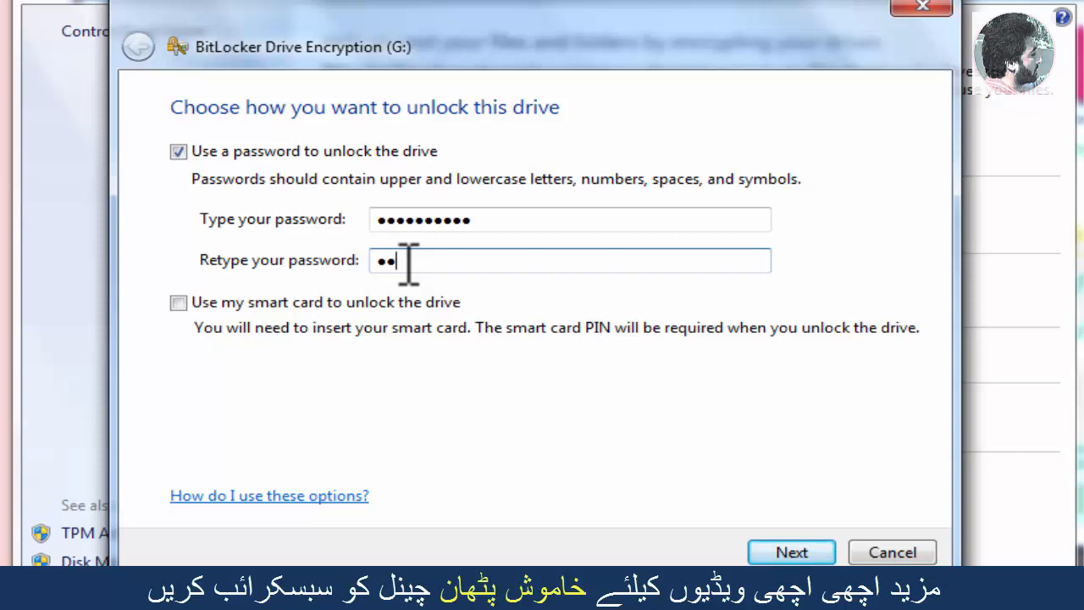
pyautogui.write('••••••••••')
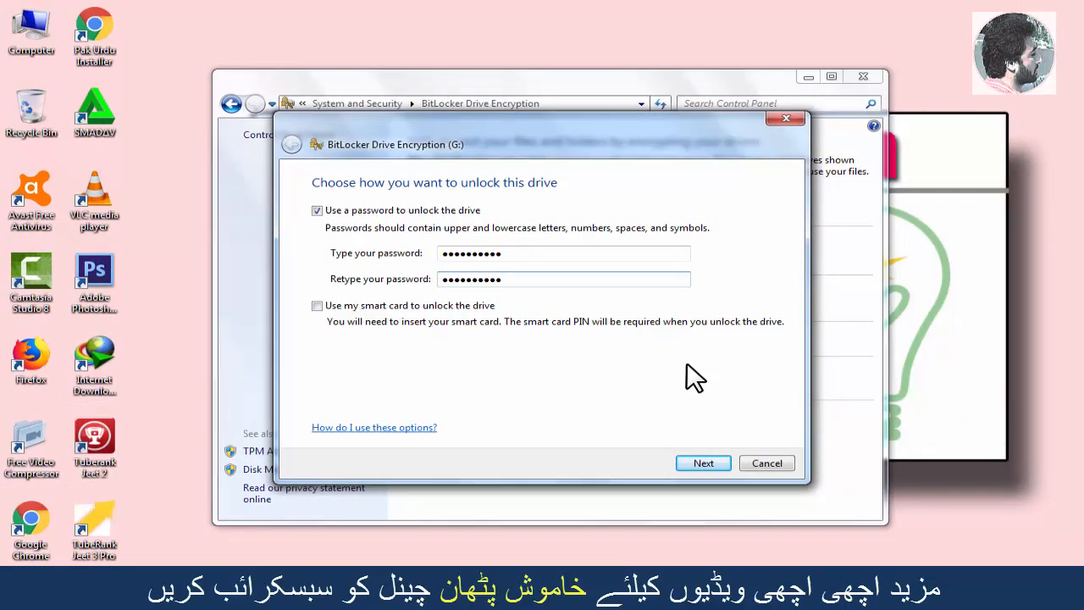
pyautogui.click(704, 463)
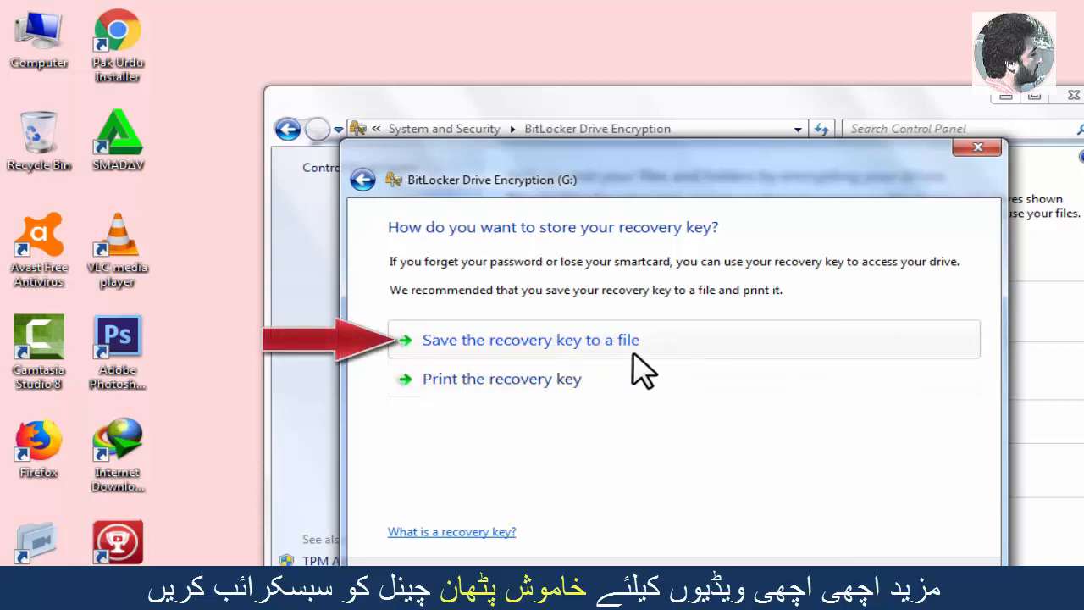
# Step: Save the BitLocker recovery key as a text file in the Documents library, keeping the suggested file name
pyautogui.click(543, 344)
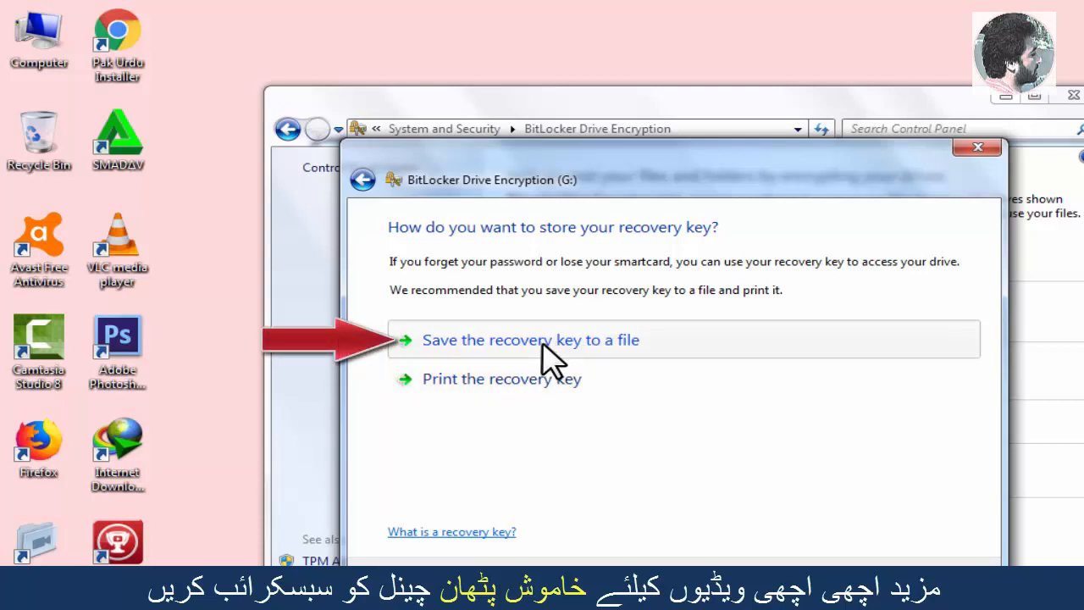
pyautogui.click(436, 347)
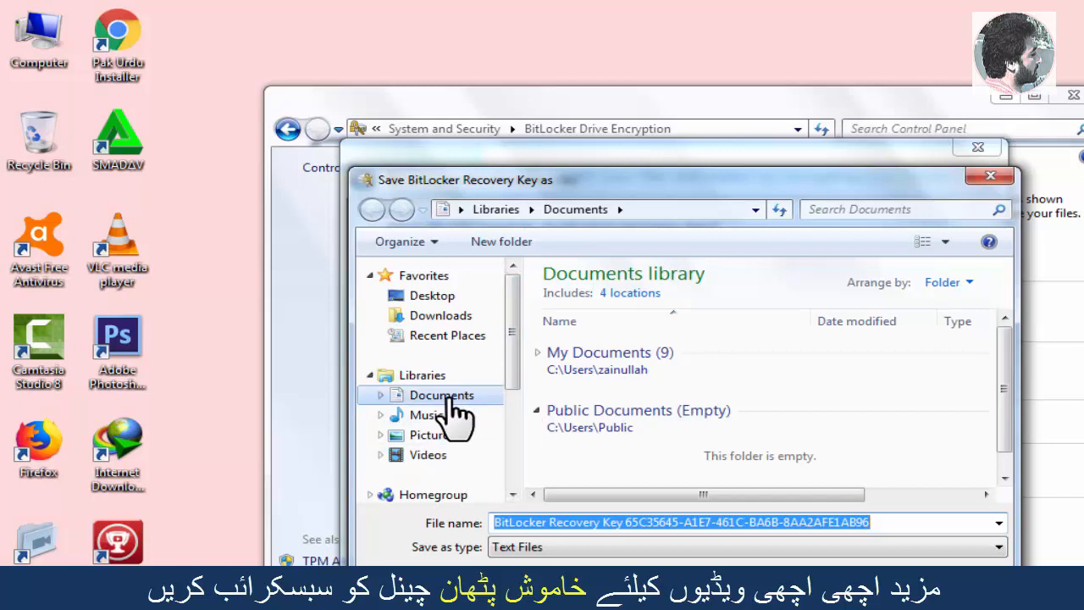
pyautogui.click(897, 526)
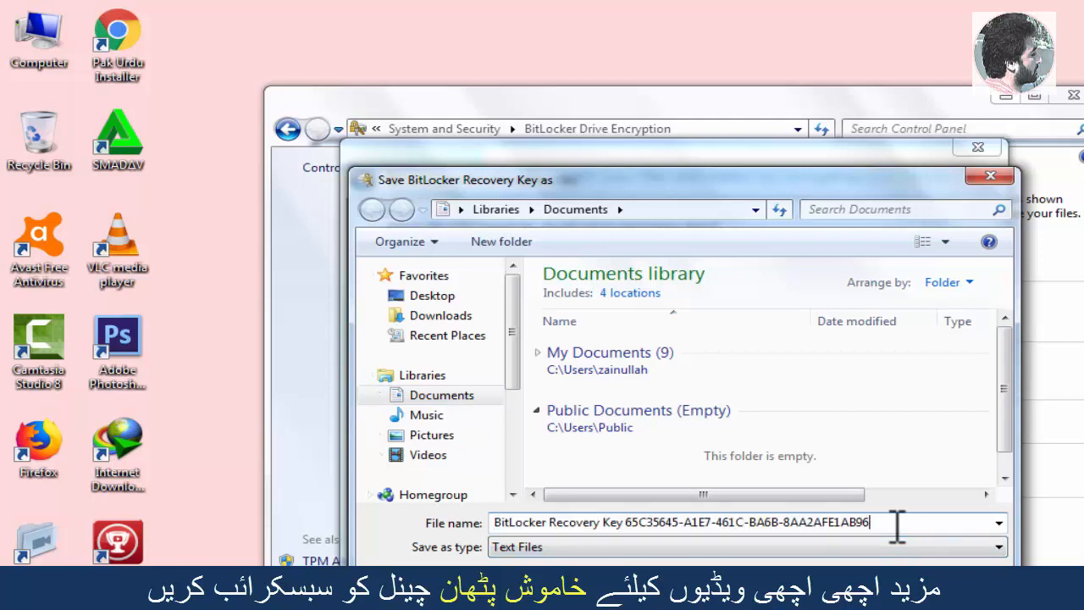
pyautogui.moveTo(874, 522)
pyautogui.mouseDown()
pyautogui.moveTo(627, 525)
pyautogui.moveTo(810, 512)
pyautogui.moveTo(889, 526)
pyautogui.mouseUp()
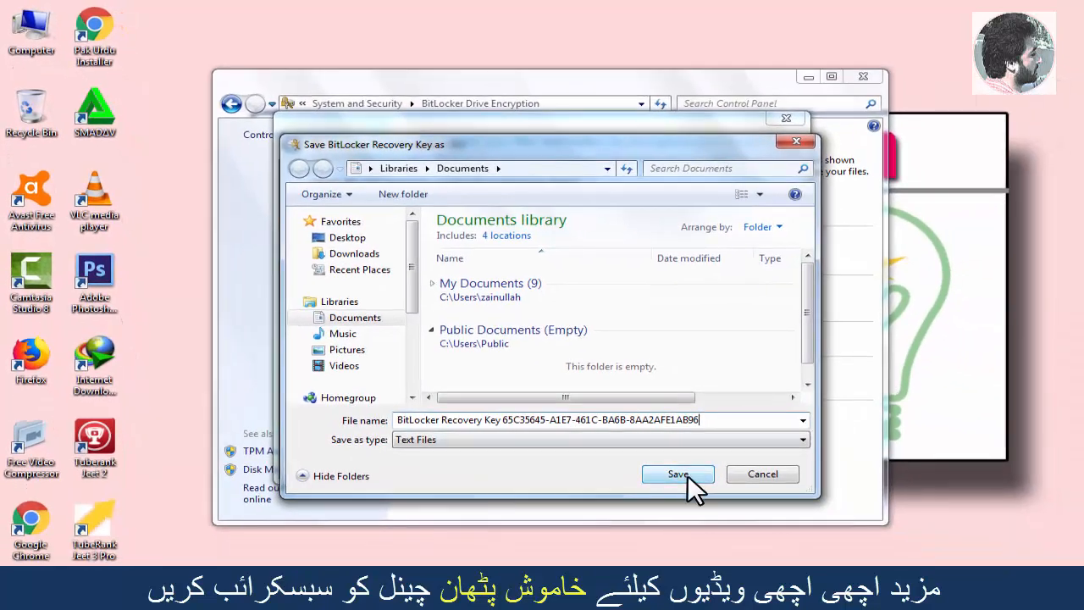
pyautogui.click(678, 474)
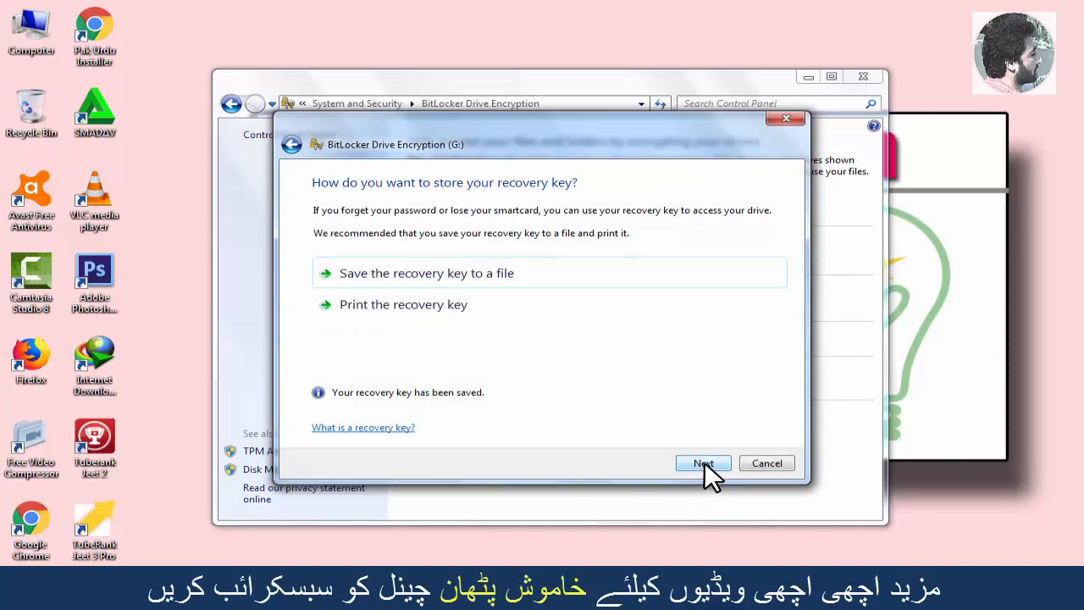
# Step: Encrypt drive G: and close the BitLocker windows once encryption completes
pyautogui.click(703, 464)
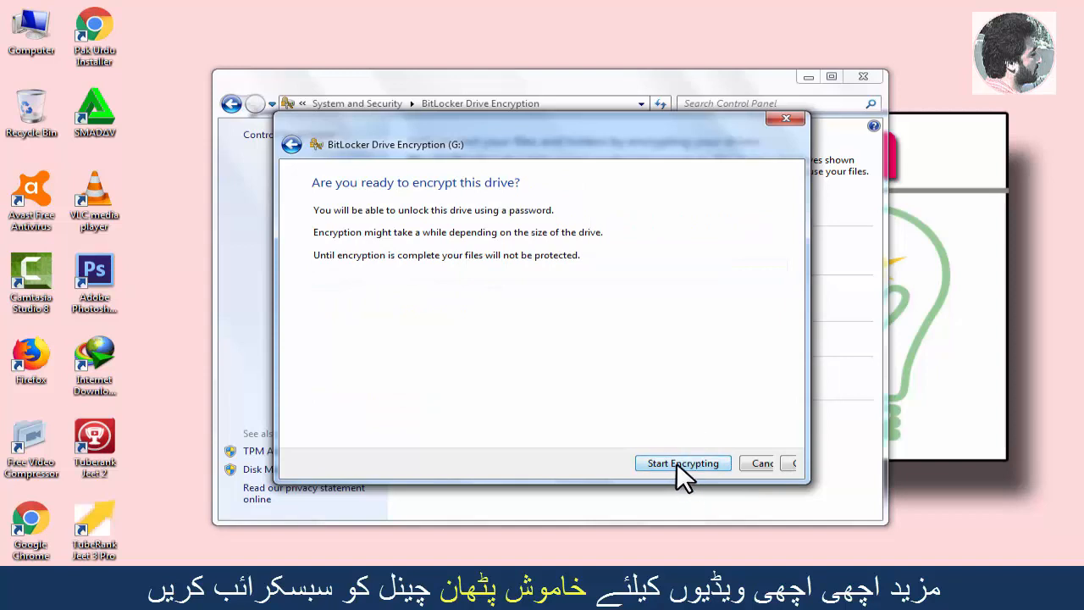
pyautogui.click(677, 462)
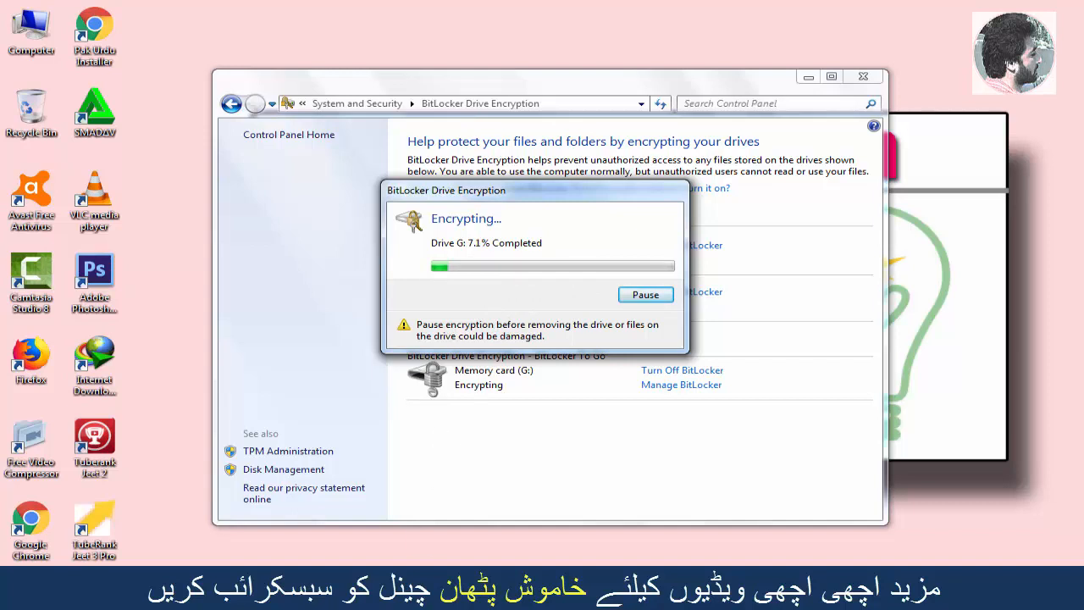
pyautogui.click(754, 590)
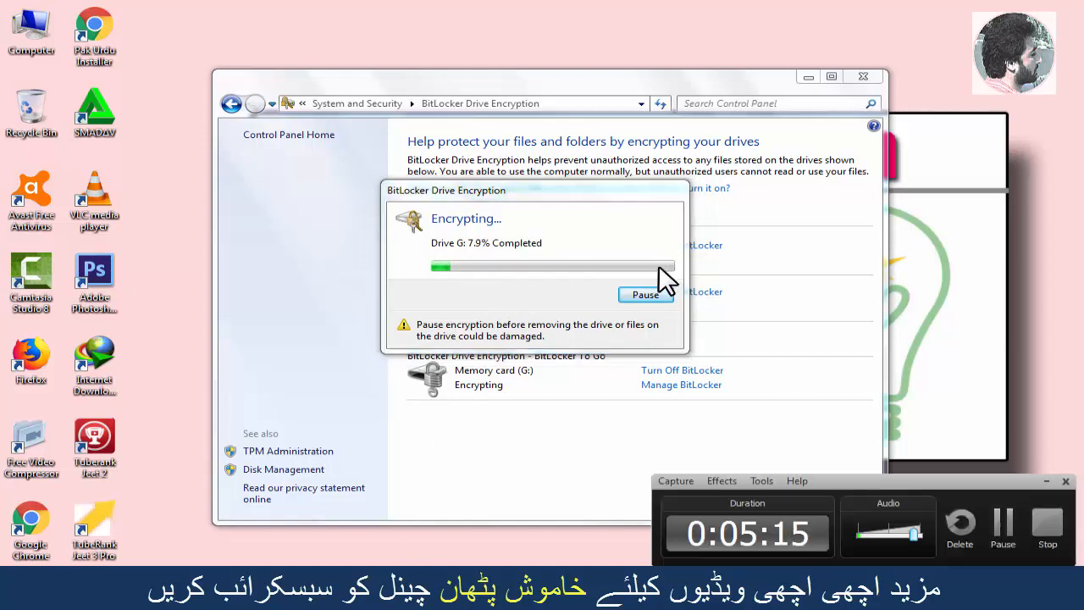
pyautogui.click(1004, 534)
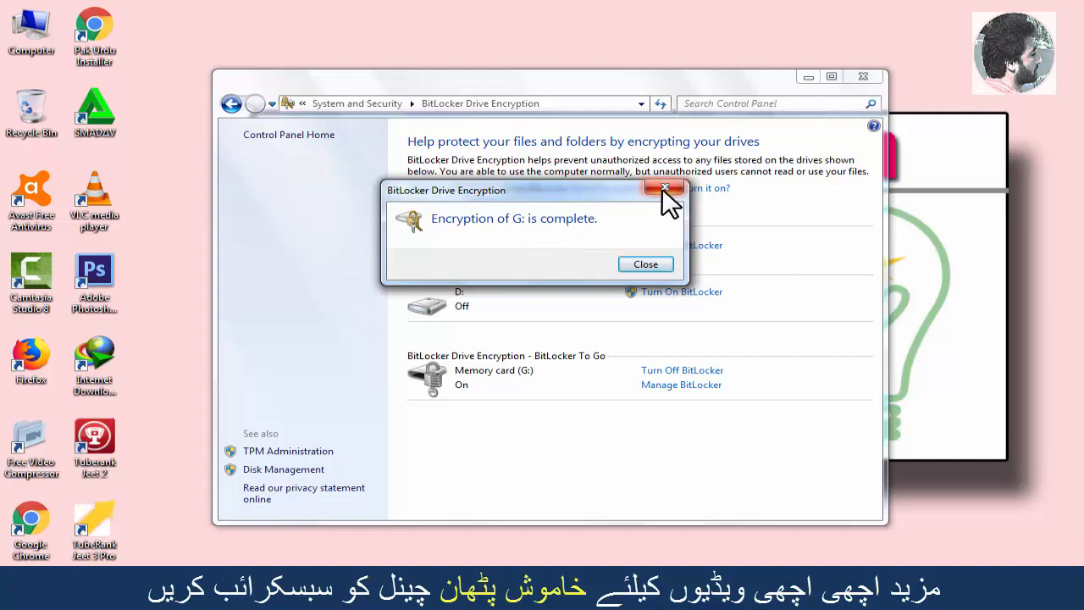
pyautogui.click(665, 188)
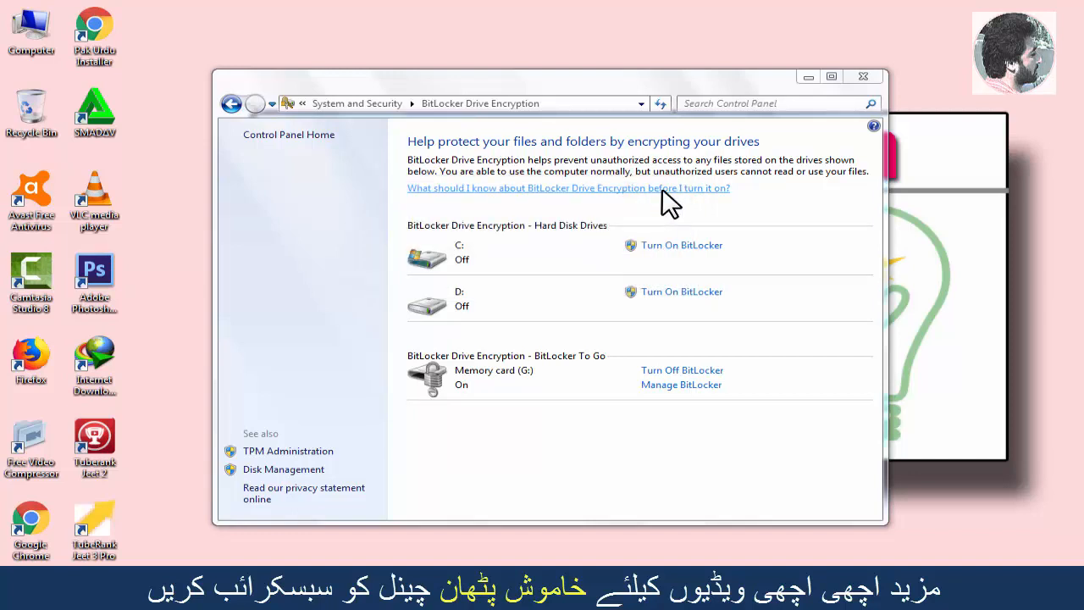
pyautogui.click(864, 77)
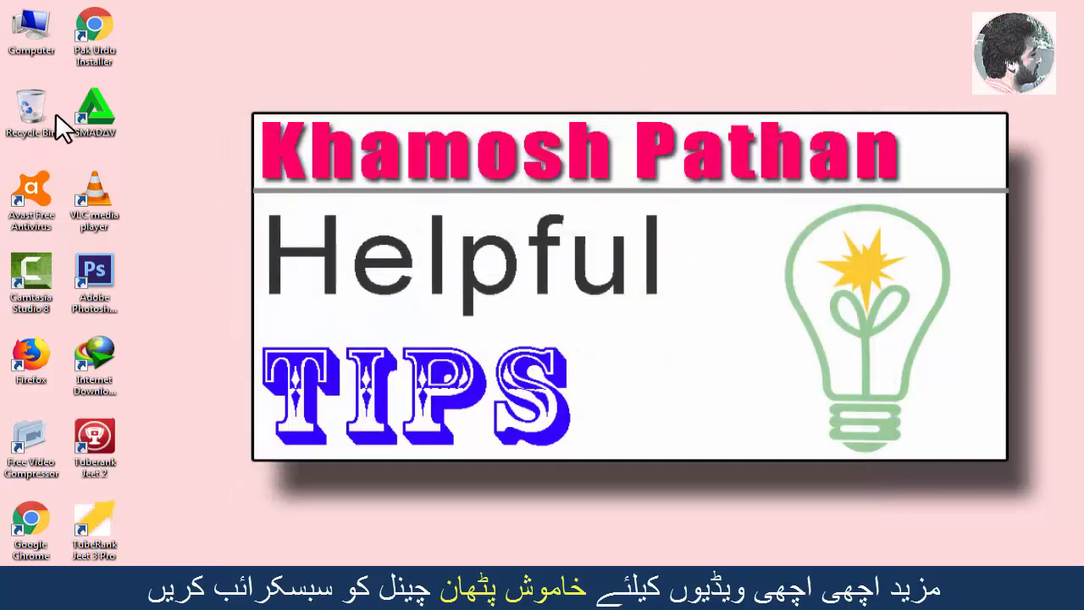
# Step: Open Memory card (G:) from Computer to check its files, and return to the drive list
pyautogui.doubleClick(34, 49)
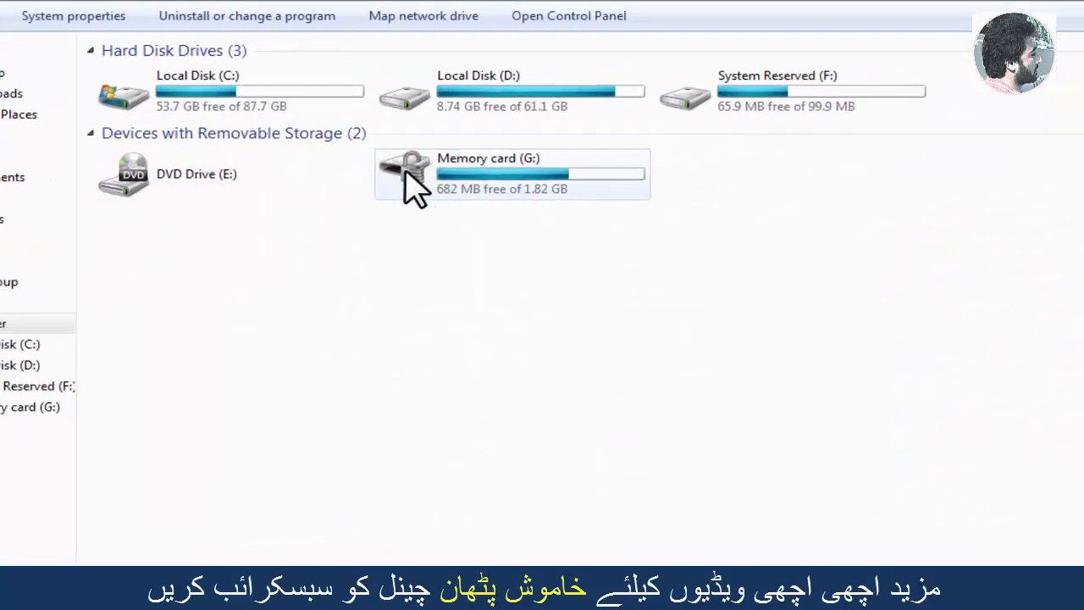
pyautogui.doubleClick(471, 180)
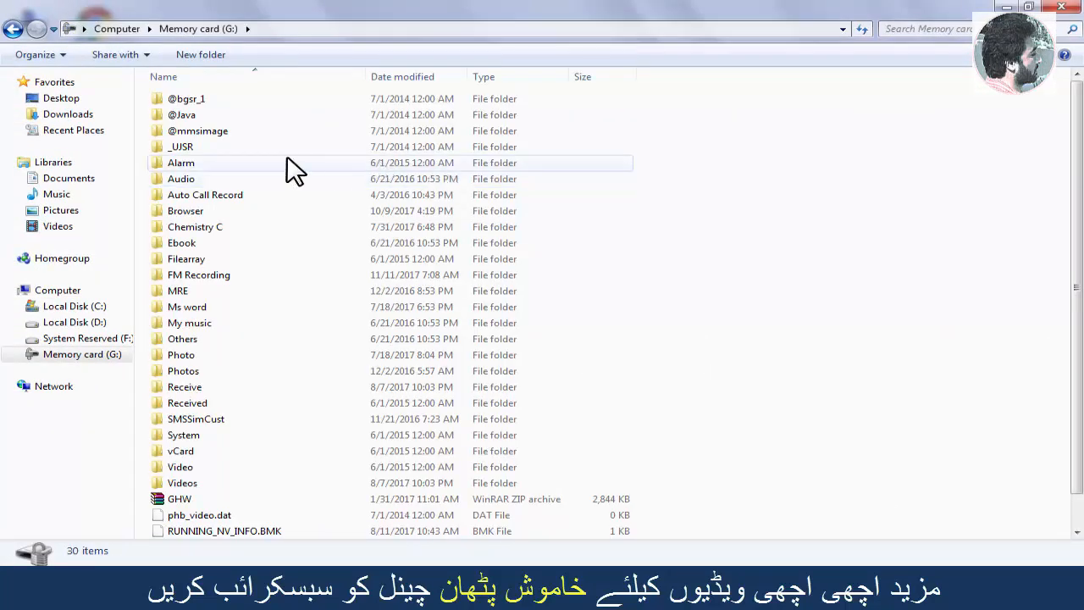
pyautogui.click(13, 29)
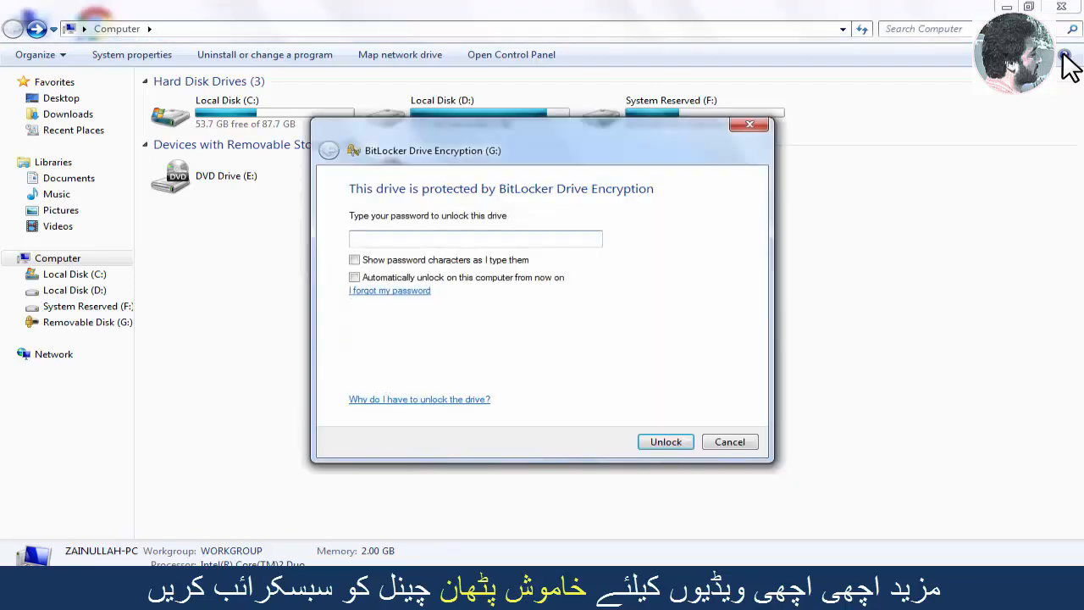
# Step: Dismiss the automatic BitLocker unlock prompt and reopen it from the locked Removable Disk (G:)
pyautogui.click(749, 124)
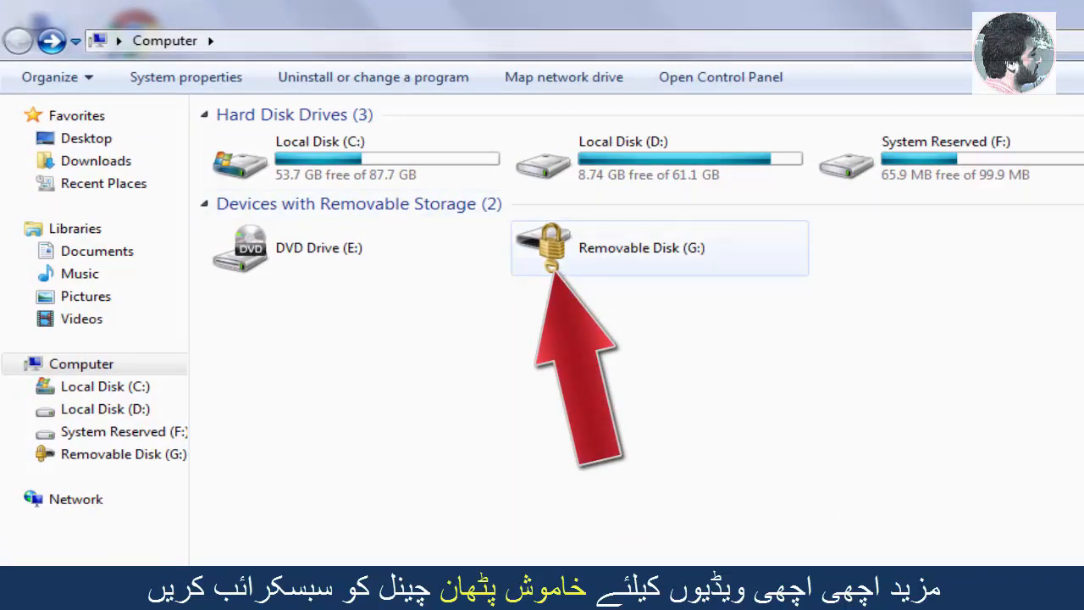
pyautogui.click(642, 248)
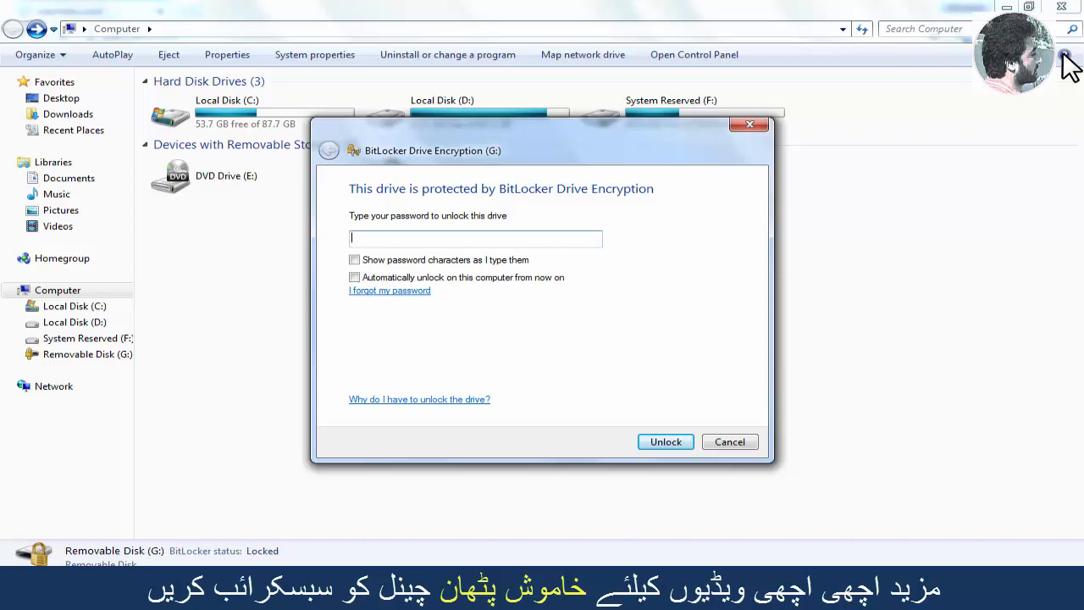
pyautogui.write('******')
pyautogui.press('BackSpace')
pyautogui.press('BackSpace')
pyautogui.press('BackSpace')
pyautogui.press('BackSpace')
pyautogui.press('BackSpace')
pyautogui.press('BackSpace')
# Step: Unlock Removable Disk (G:) with the drive password, view its files, and return to the drive list
pyautogui.write('**********')
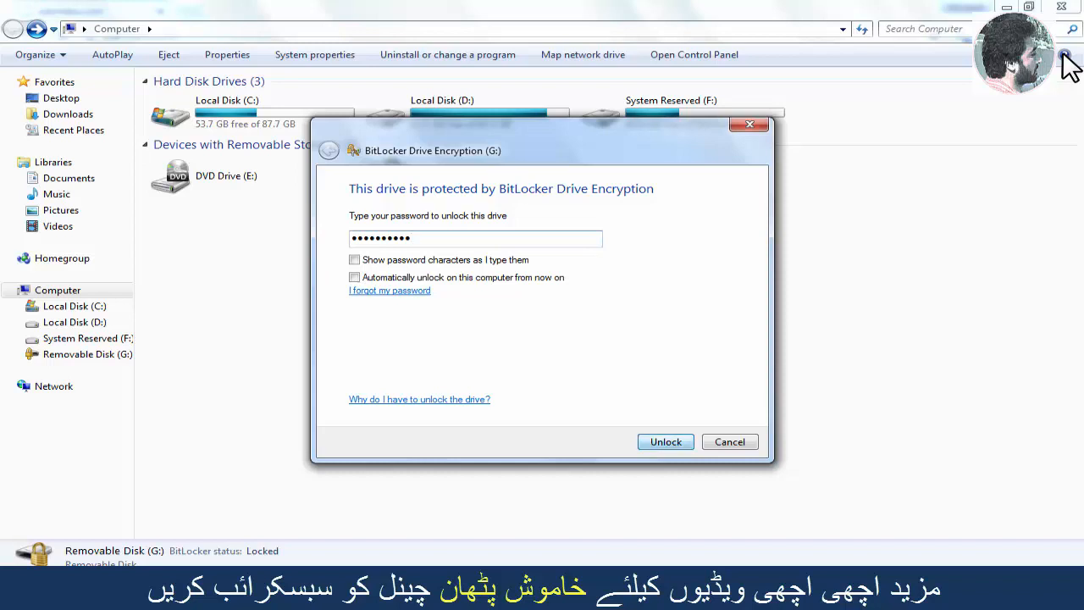
pyautogui.press('Return')
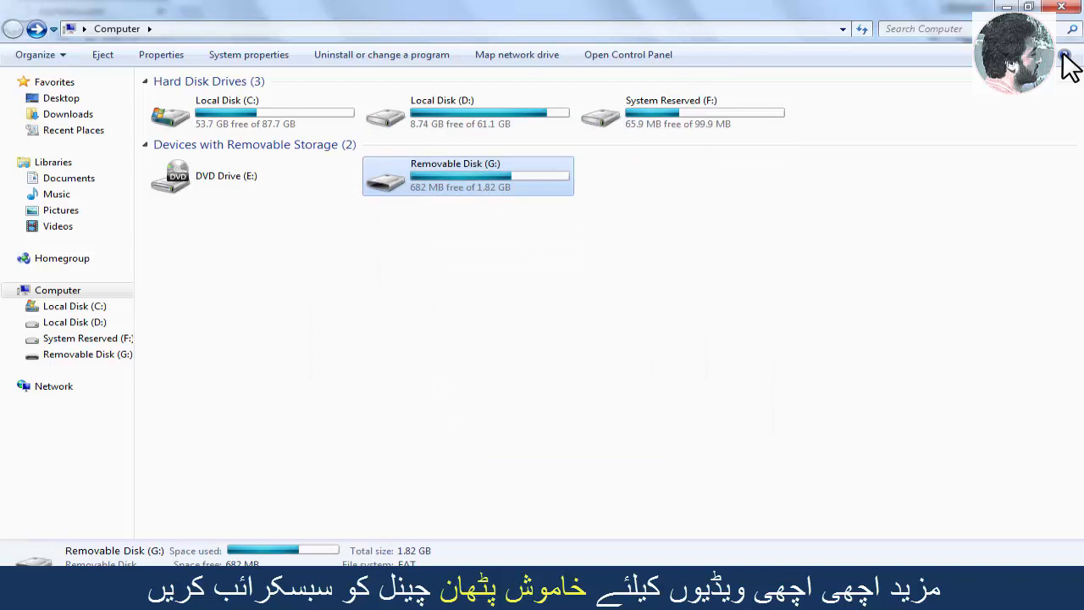
pyautogui.press('Return')
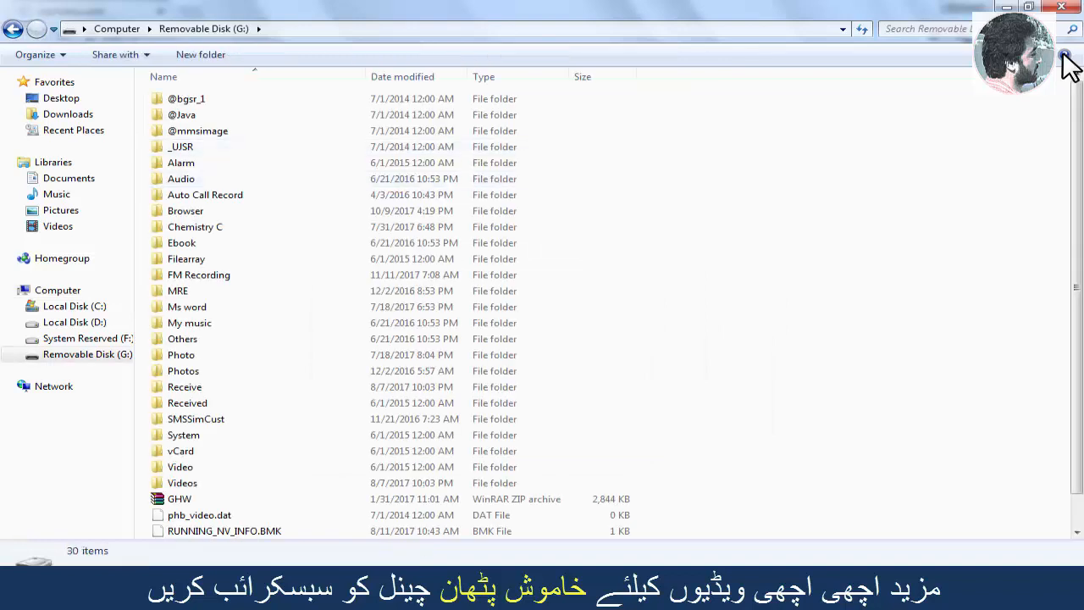
pyautogui.press('BackSpace')
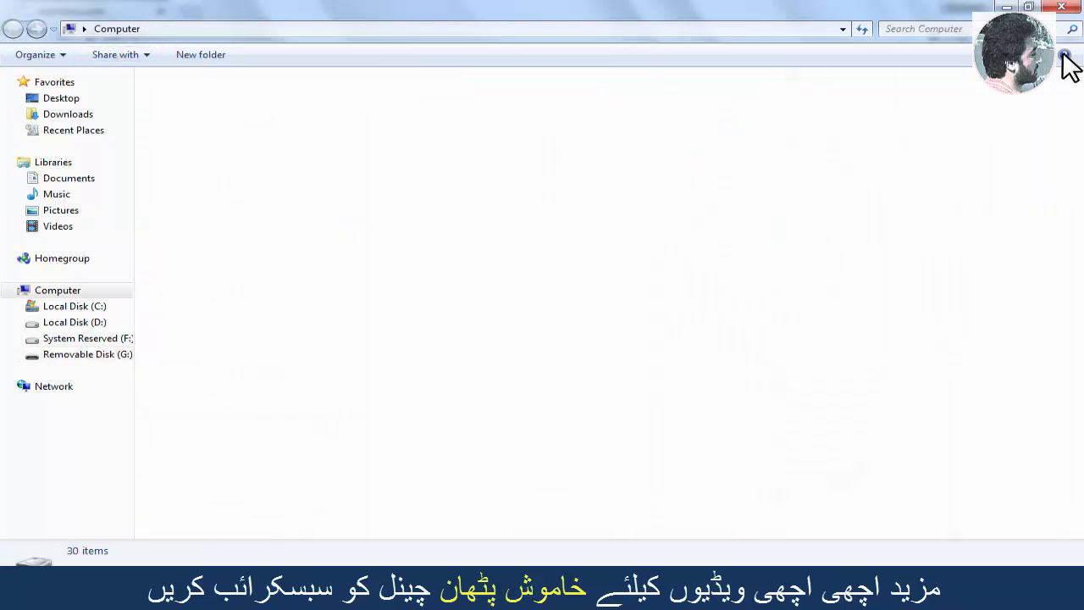